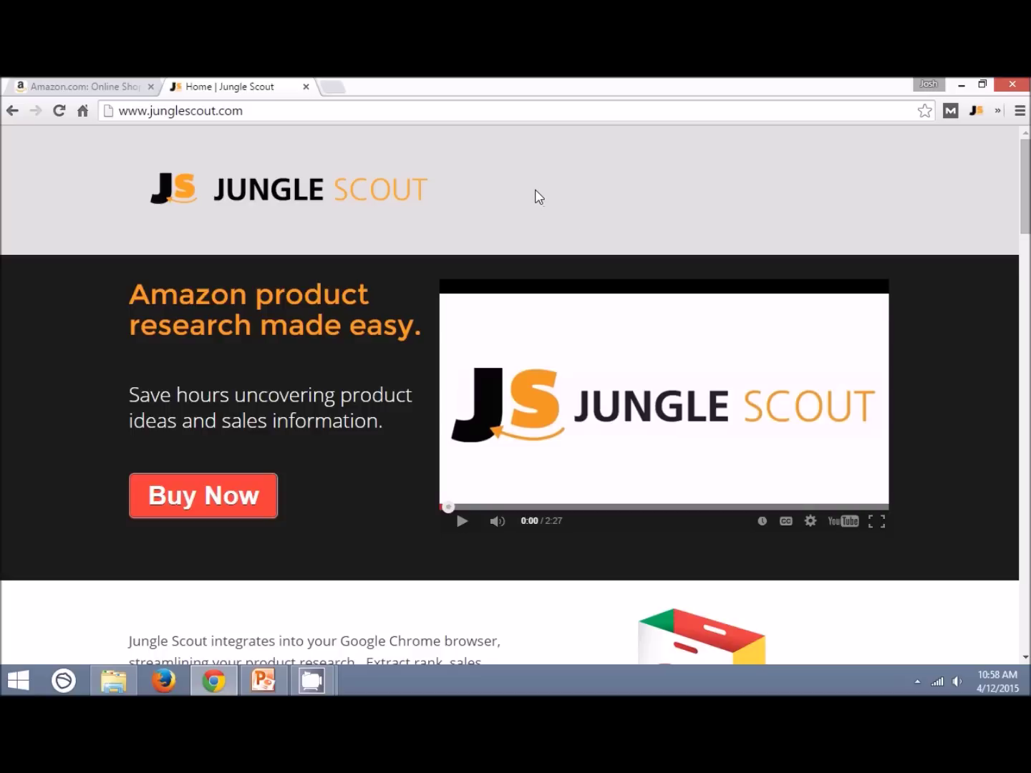
scroll(516, 214, "down", 1)
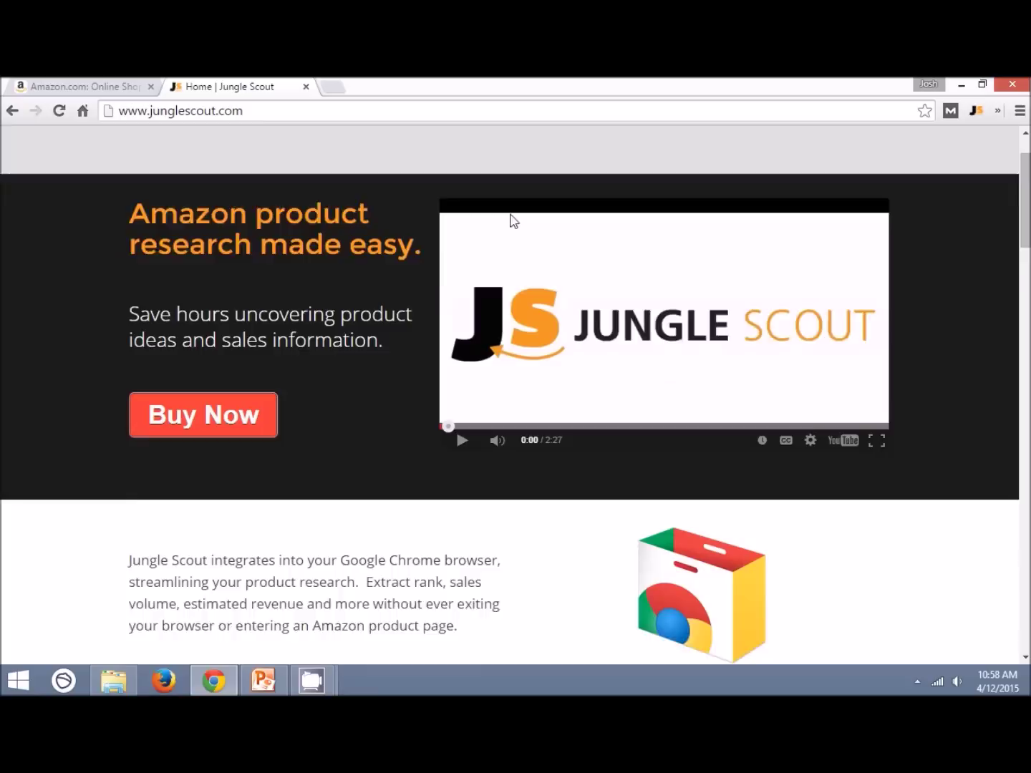
scroll(483, 223, "down", 2)
scroll(454, 229, "down", 2)
scroll(452, 228, "down", 2)
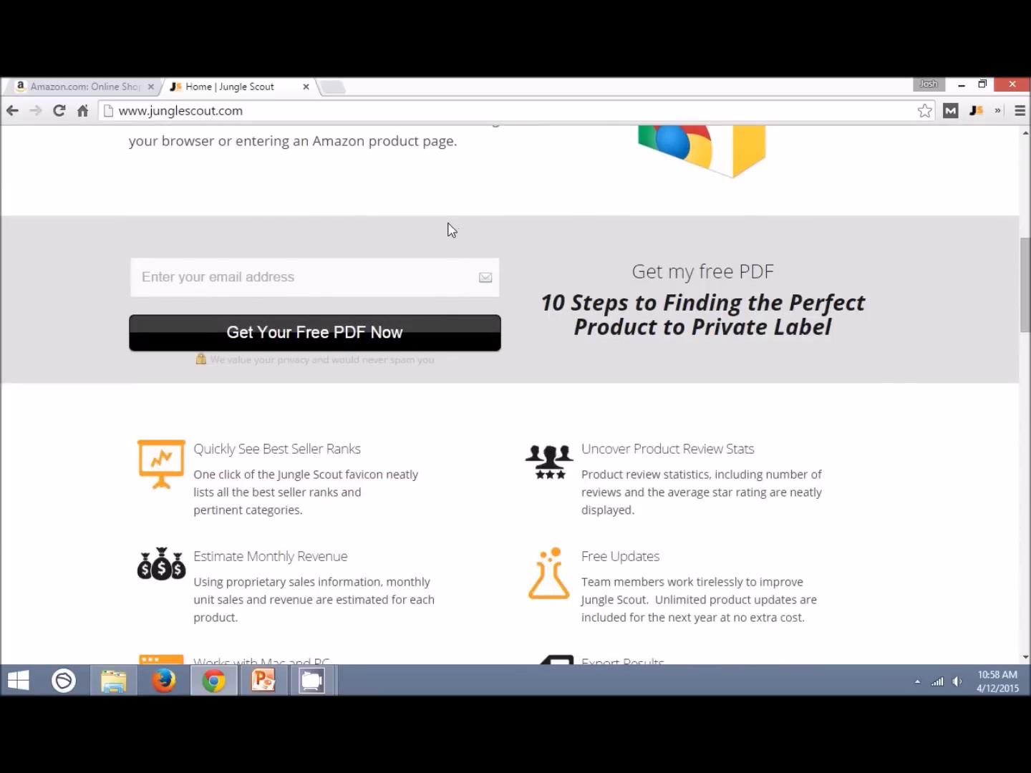
scroll(325, 345, "up", 3)
scroll(326, 345, "up", 4)
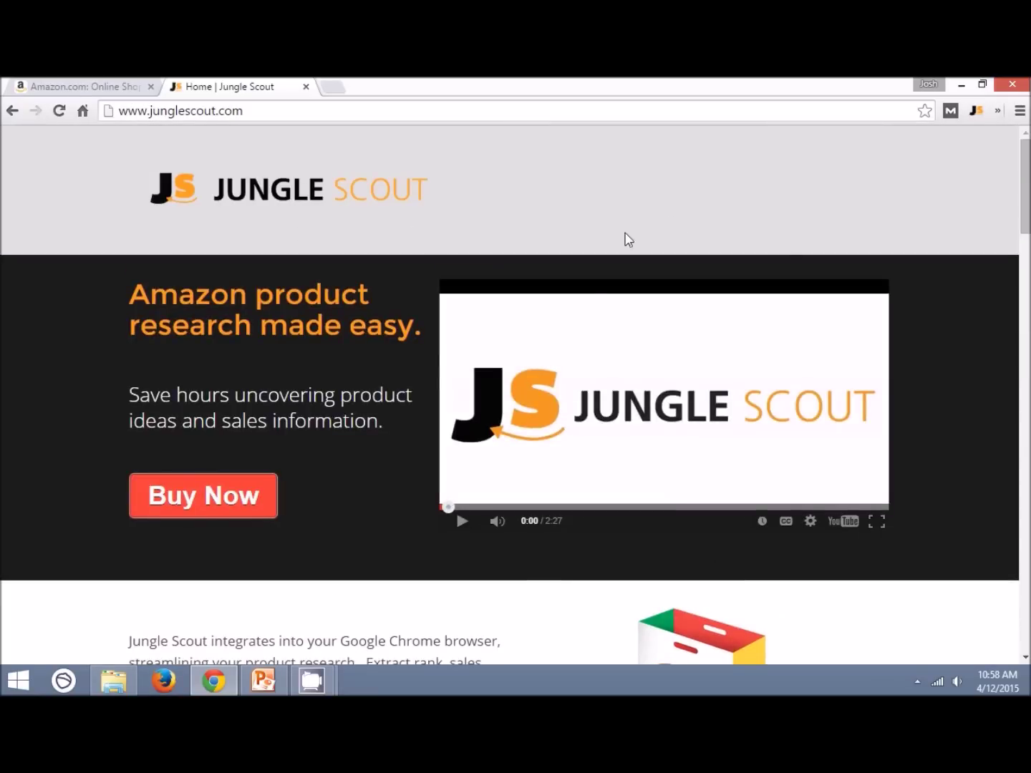
scroll(272, 209, "down", 4)
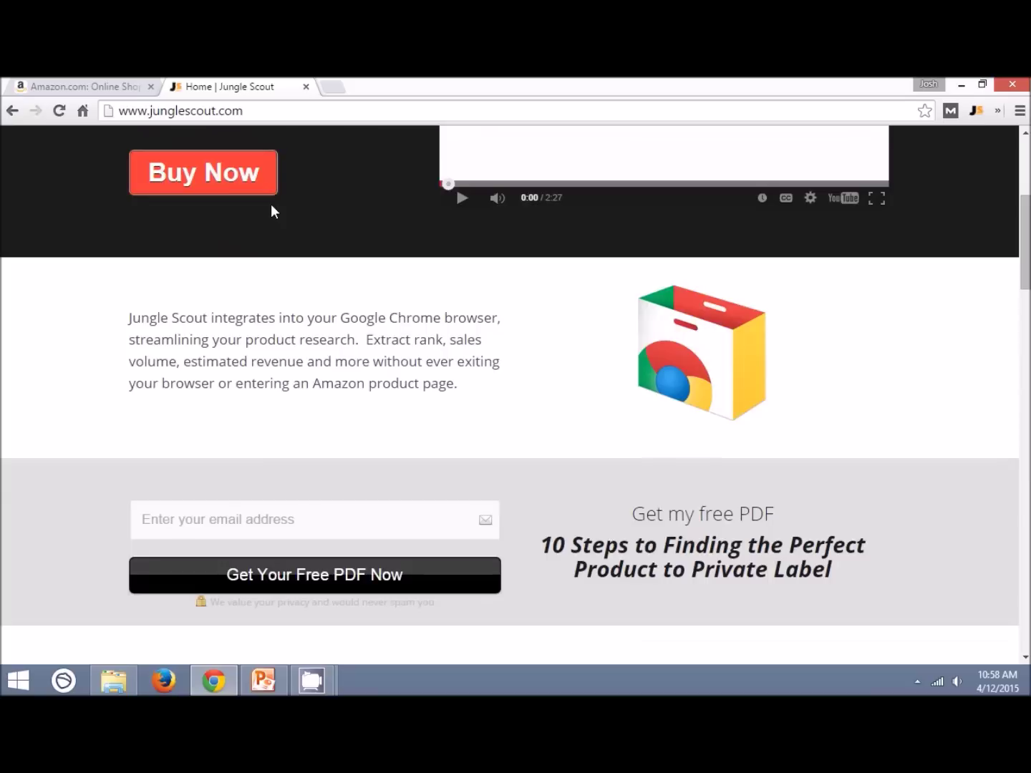
scroll(273, 205, "down", 3)
scroll(274, 200, "down", 1)
scroll(251, 198, "down", 4)
scroll(252, 201, "up", 4)
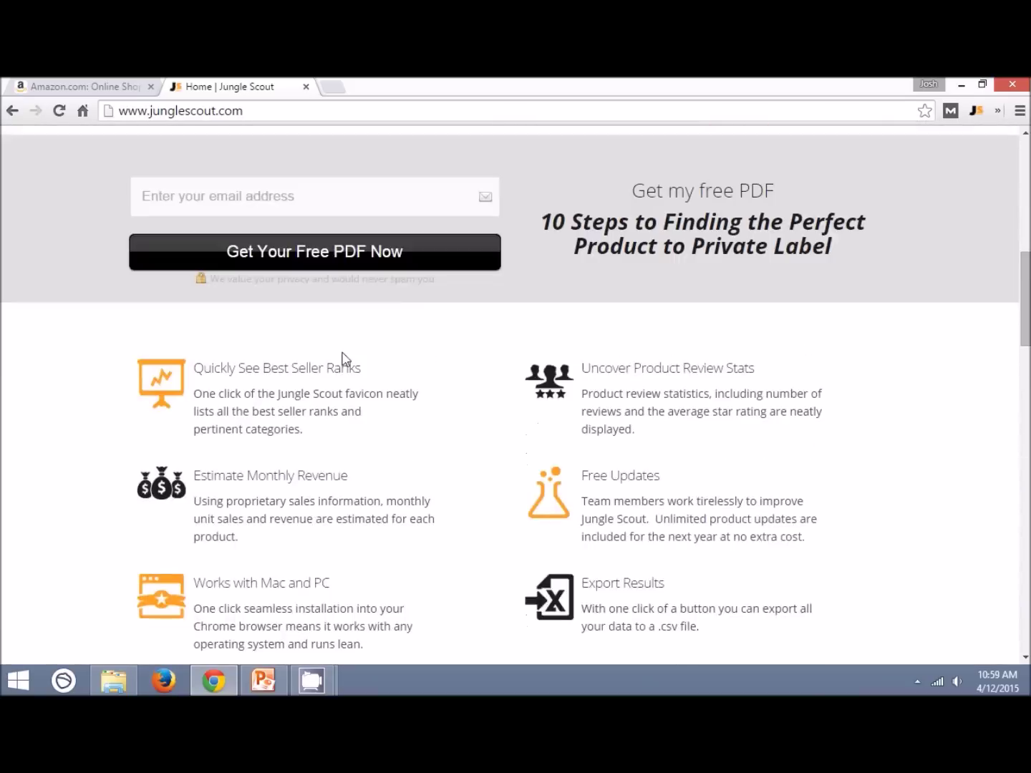
scroll(520, 424, "down", 5)
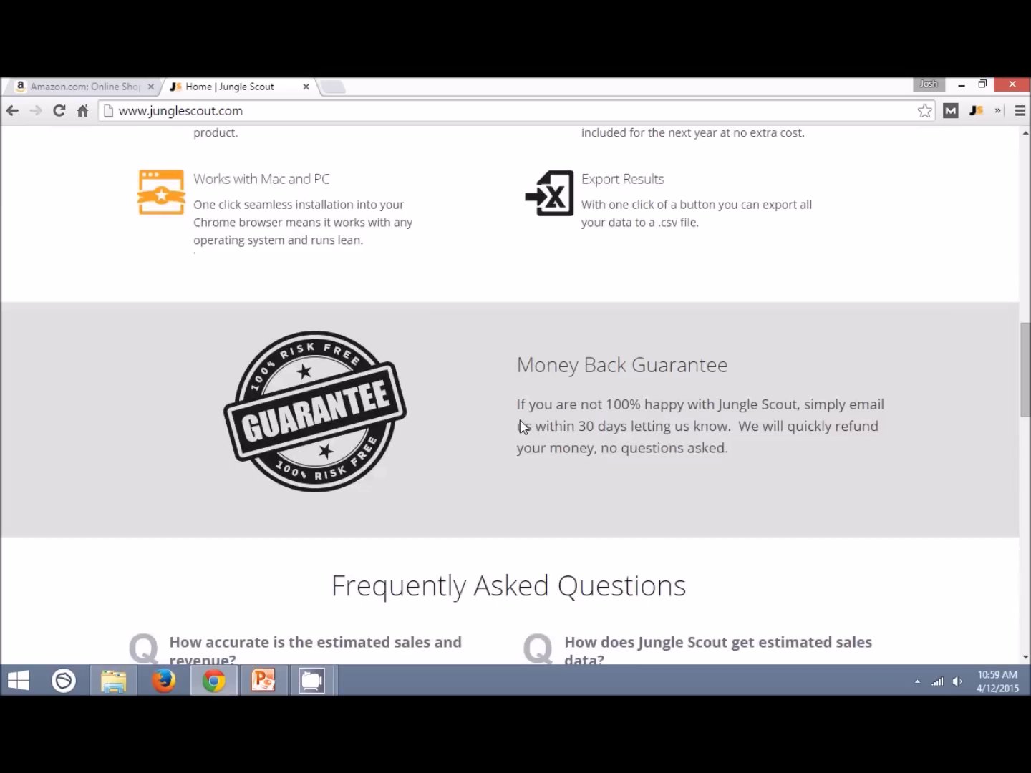
scroll(519, 415, "down", 3)
Search Amazon for 'silicone baking mat' in Home & Kitchen, showing about 4,267 products.
left_click_drag(290, 400, 330, 400)
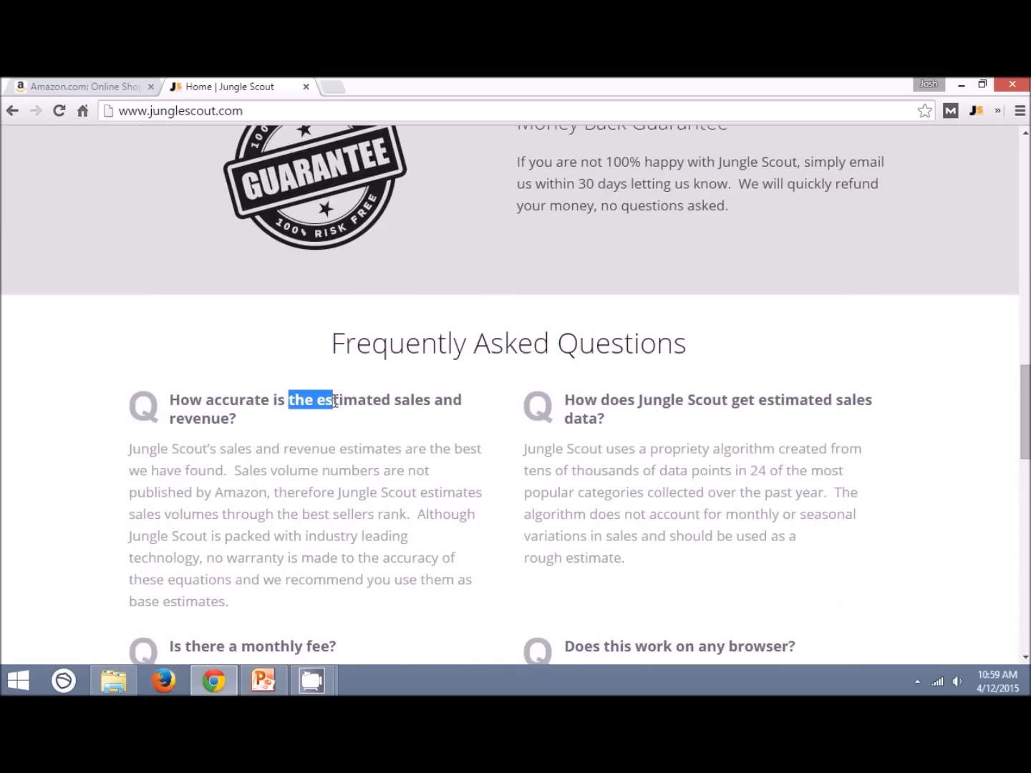
left_click(327, 402)
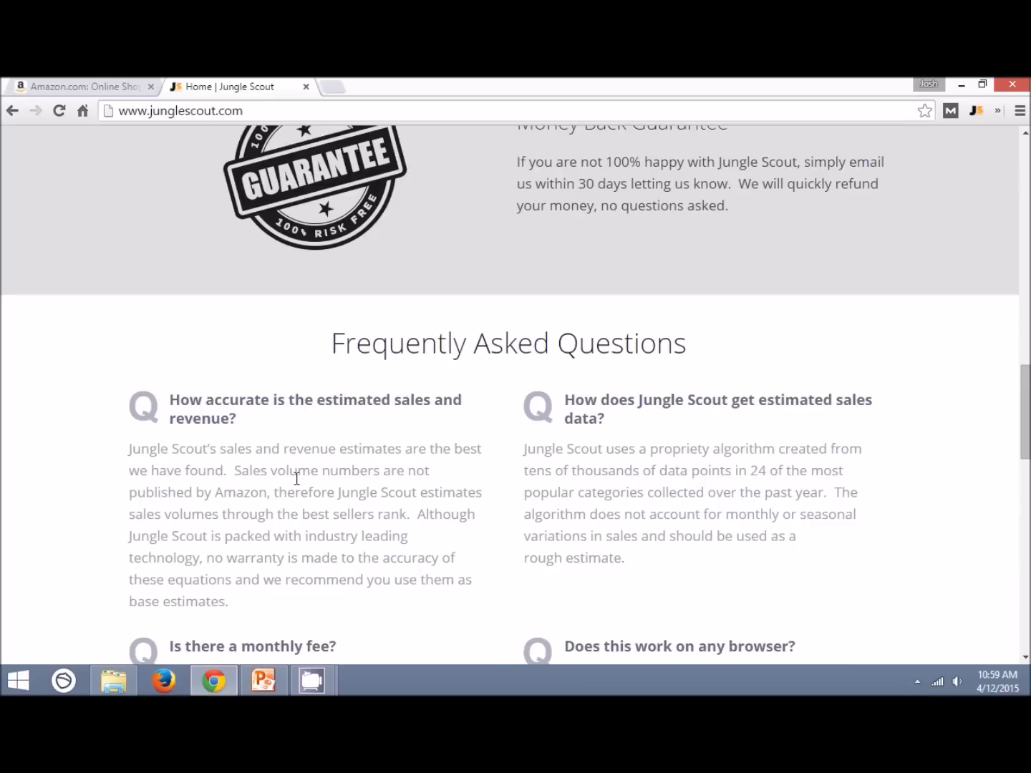
scroll(288, 489, "up", 1)
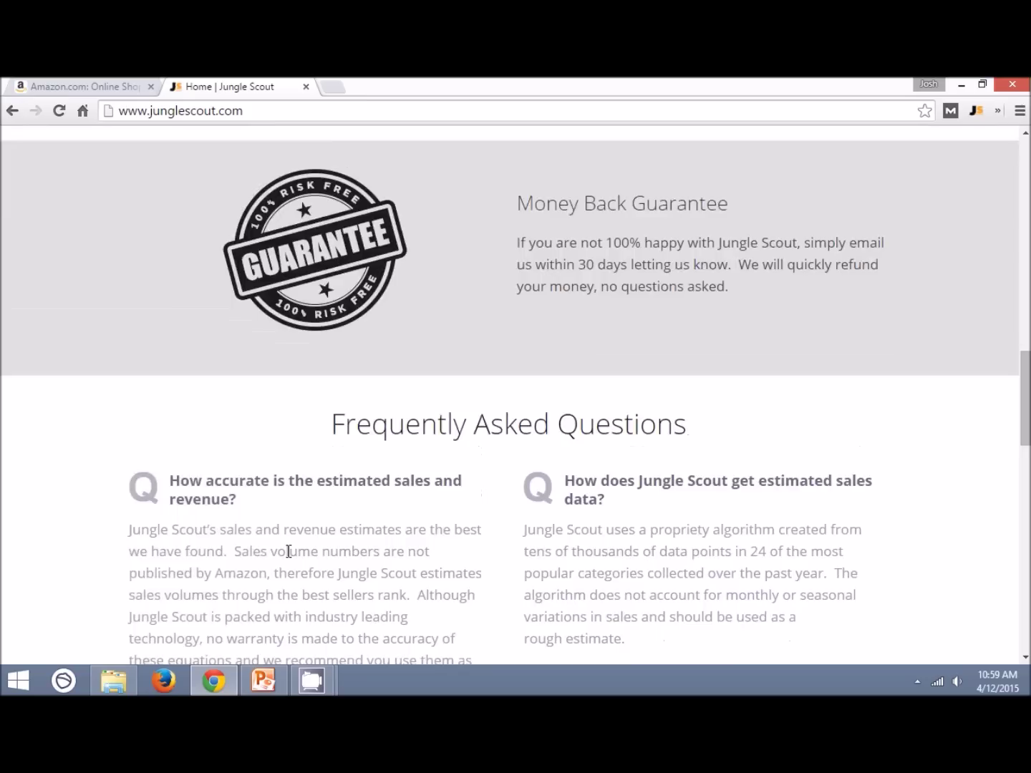
scroll(288, 552, "up", 1)
scroll(288, 555, "up", 5)
scroll(287, 567, "up", 1)
scroll(288, 575, "up", 1)
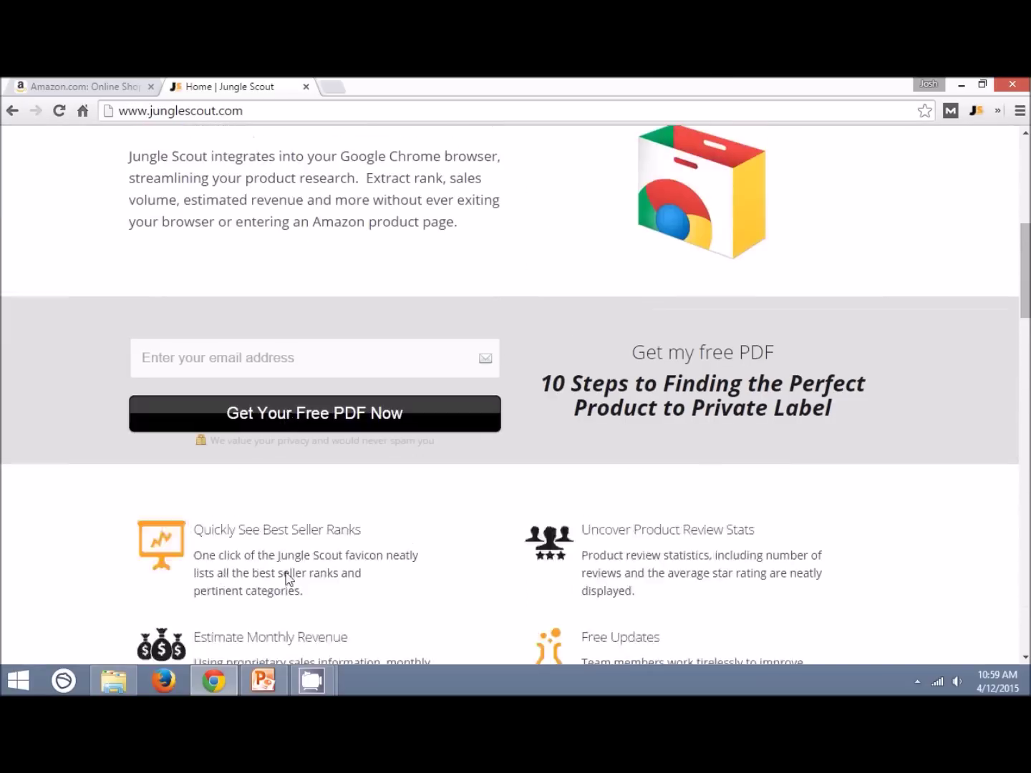
scroll(286, 579, "up", 5)
scroll(283, 576, "up", 1)
scroll(273, 570, "down", 1)
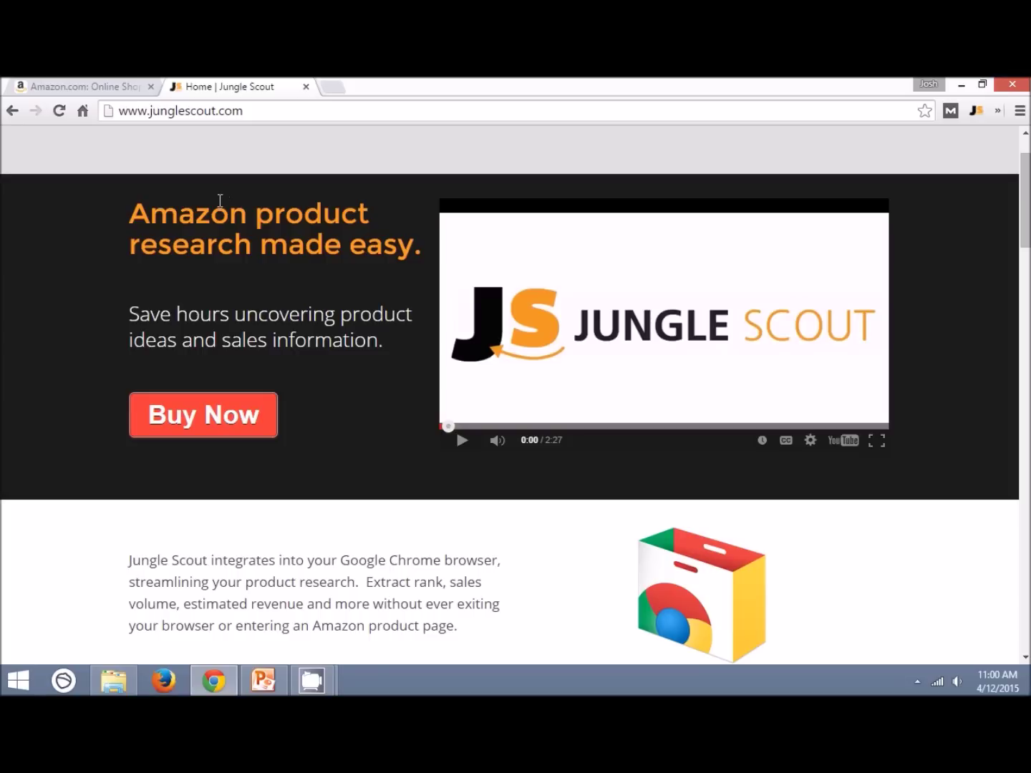
left_click(68, 84)
left_click(242, 238)
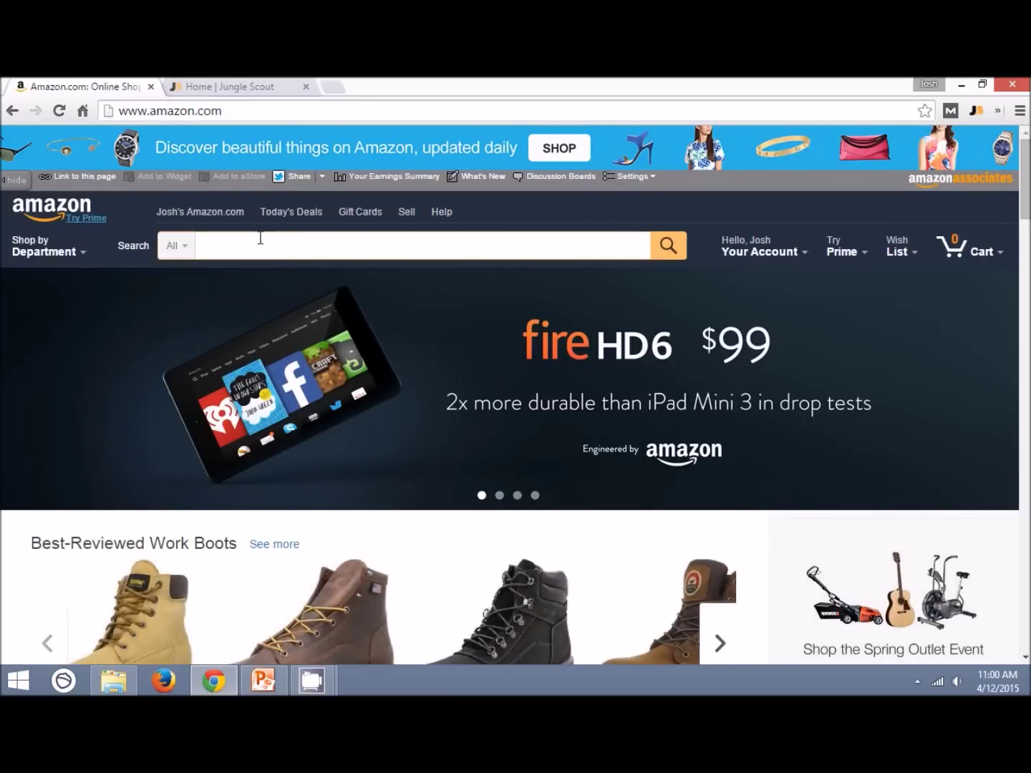
type("sil")
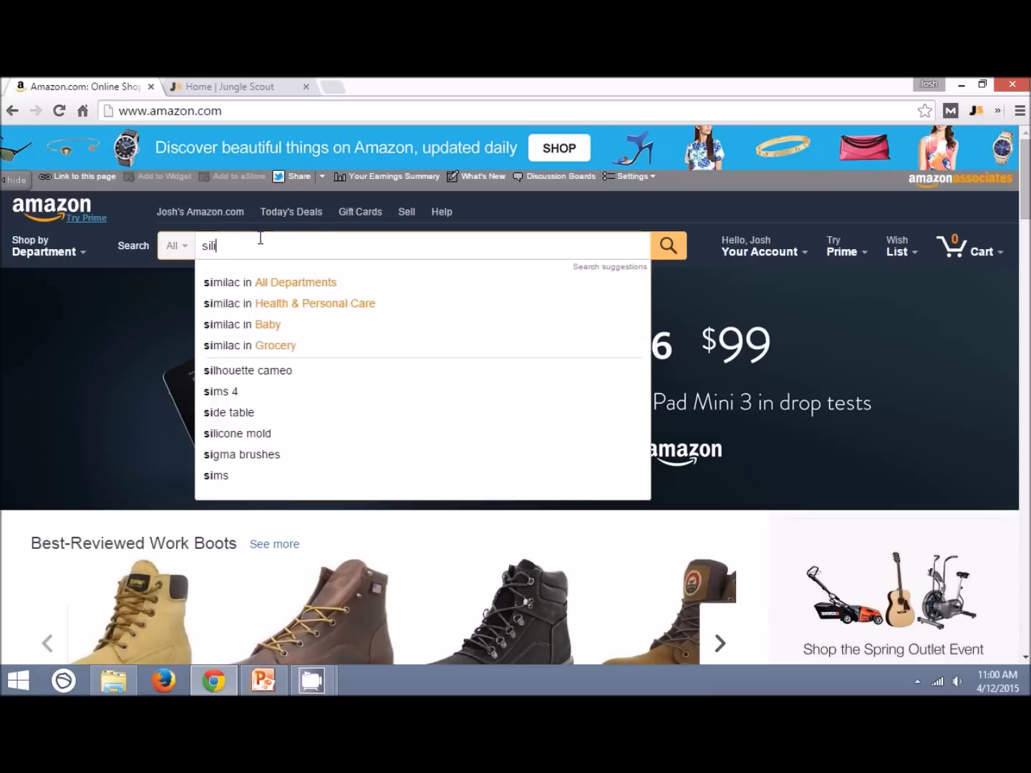
type("icon")
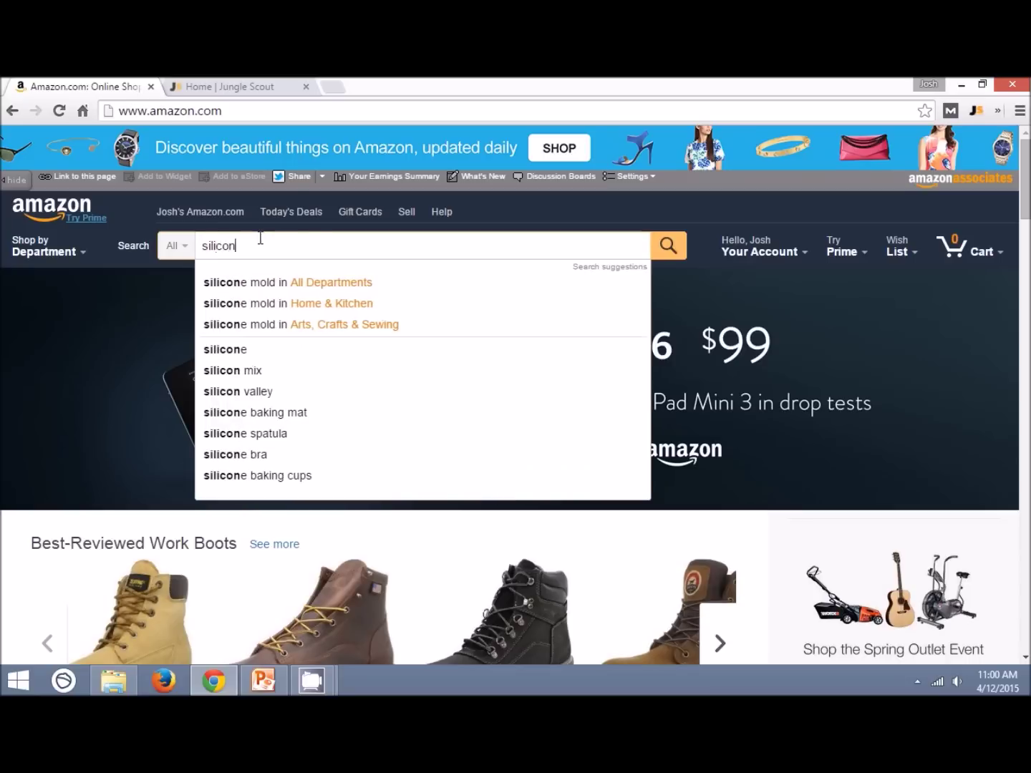
type("e ba")
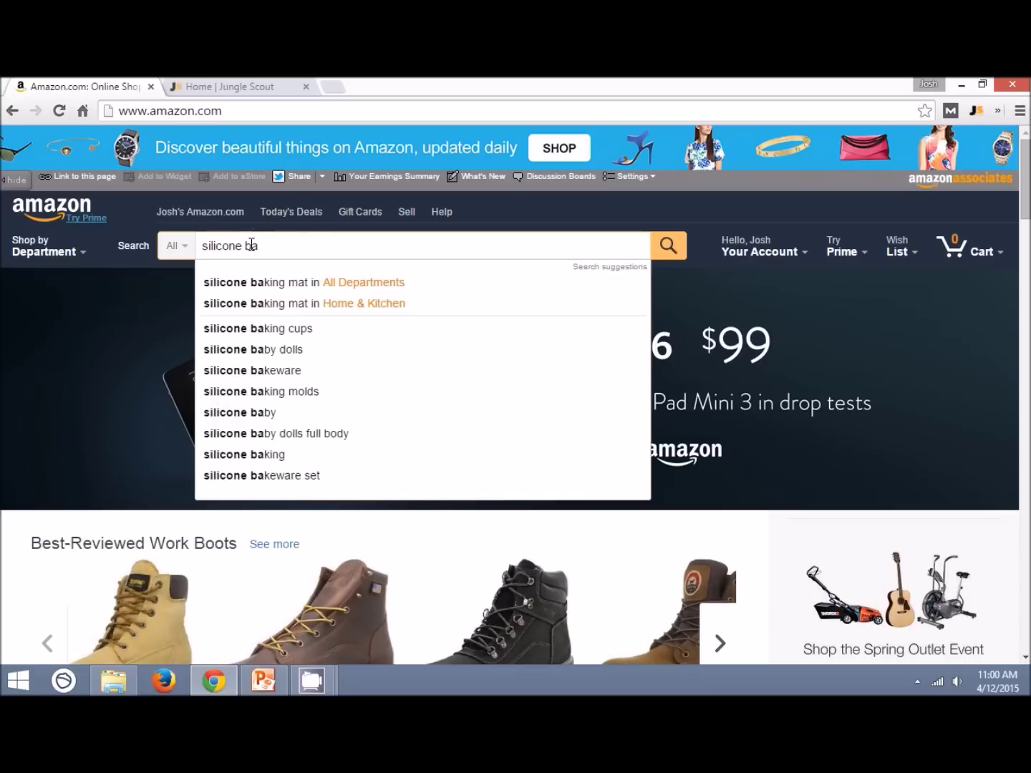
left_click(256, 300)
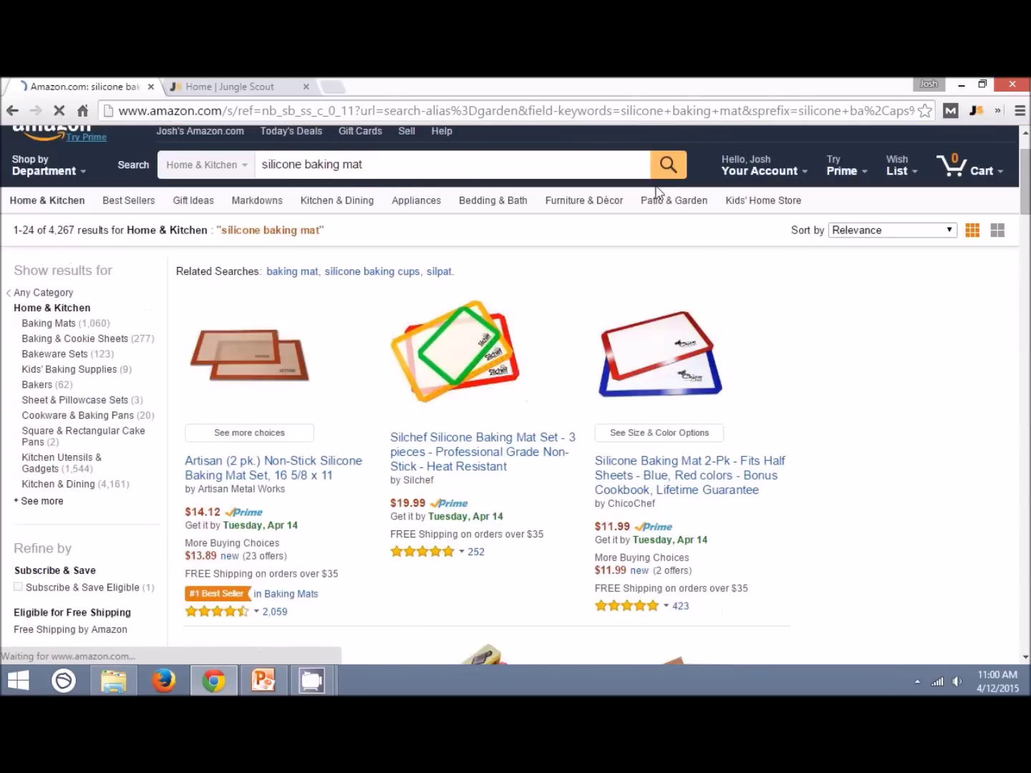
scroll(111, 430, "down", 2)
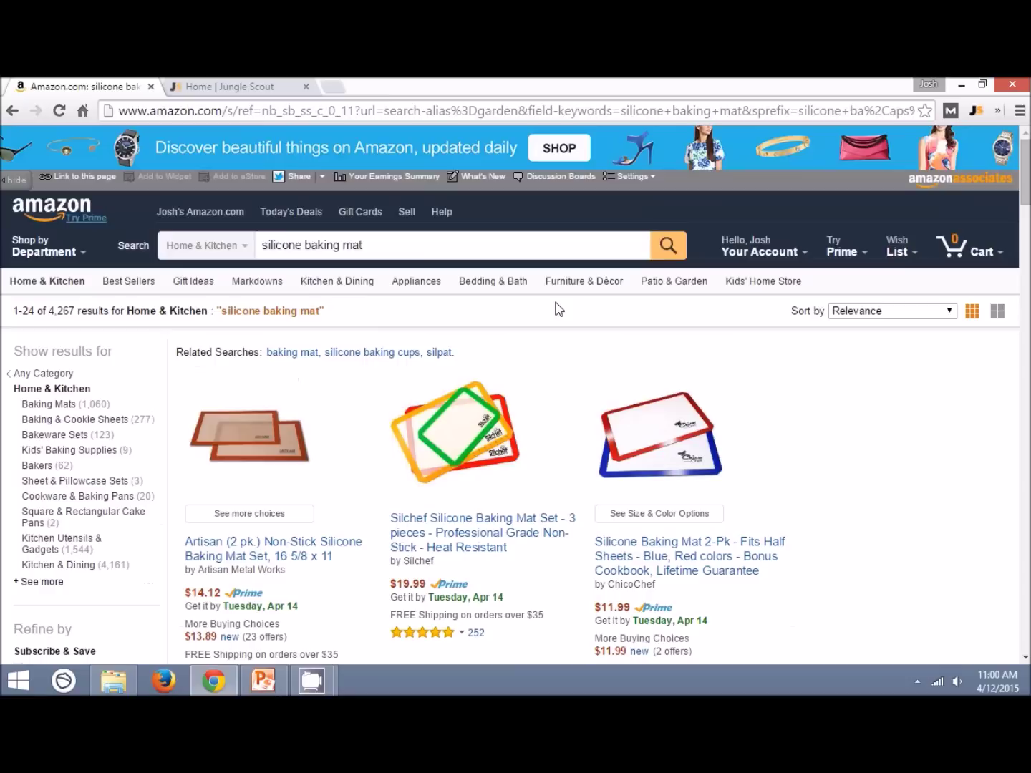
scroll(554, 307, "up", 2)
left_click(979, 114)
left_click(997, 111)
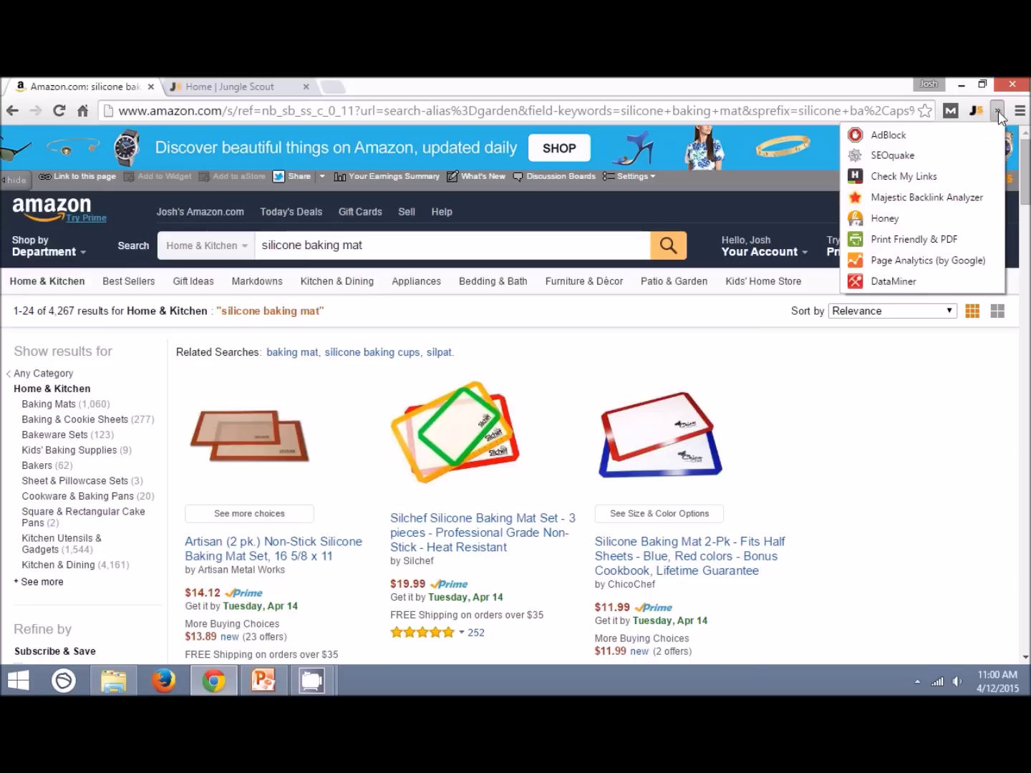
left_click(936, 259)
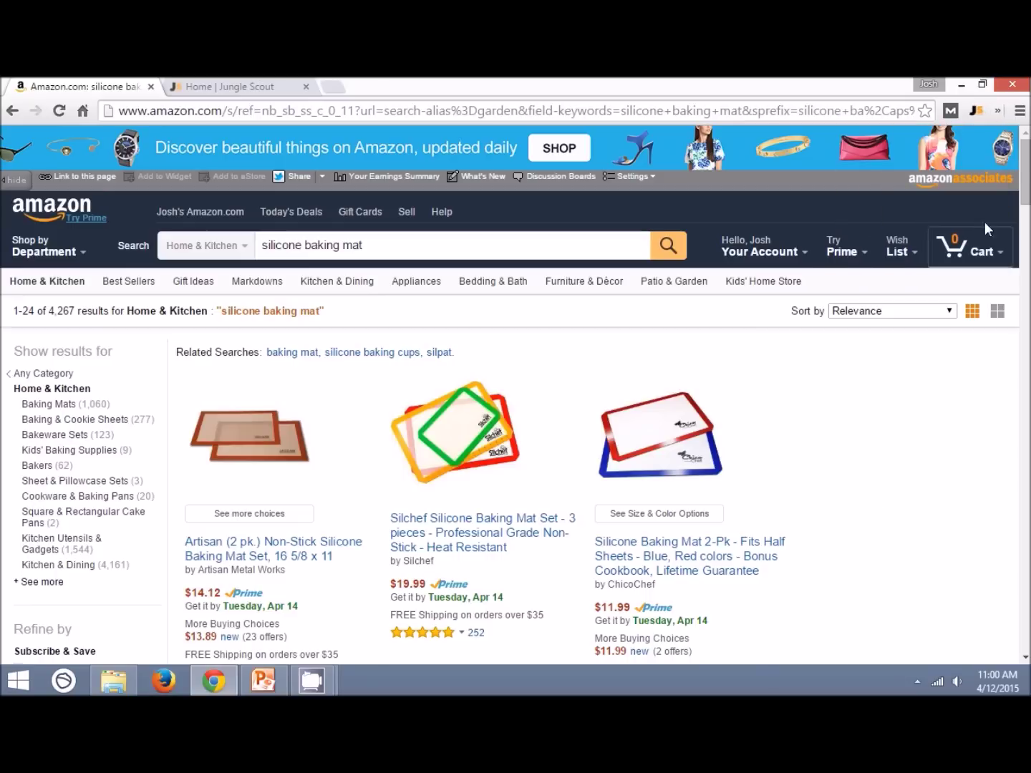
left_click(976, 111)
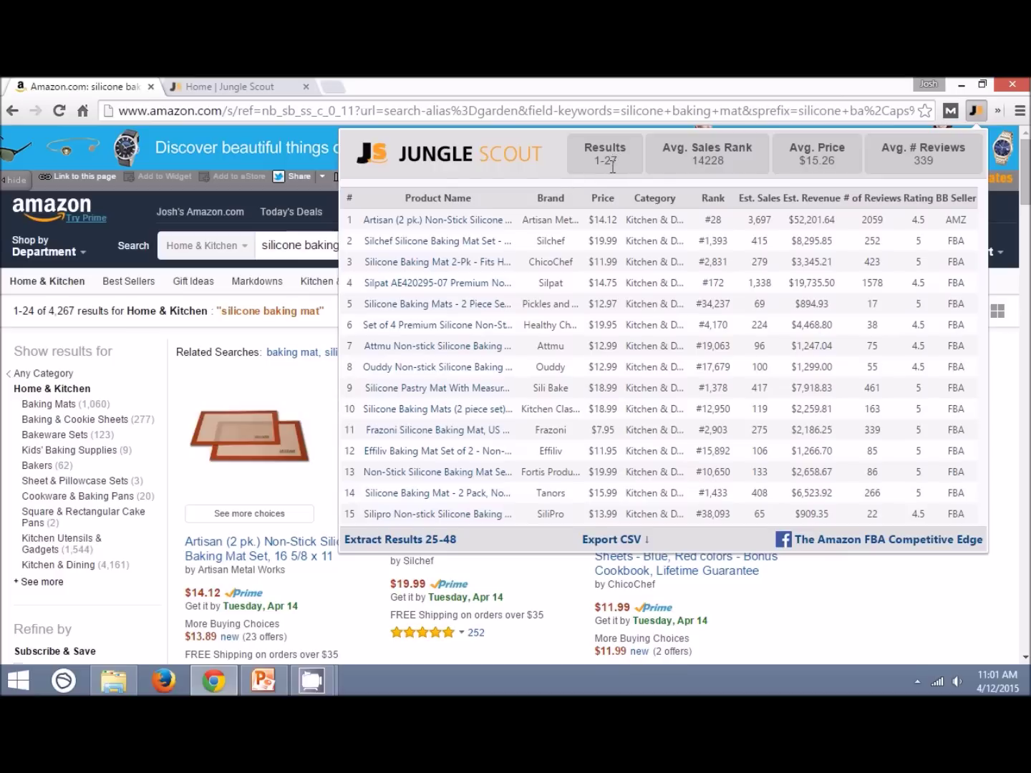
scroll(544, 322, "down", 2)
scroll(537, 368, "down", 2)
scroll(594, 421, "up", 2)
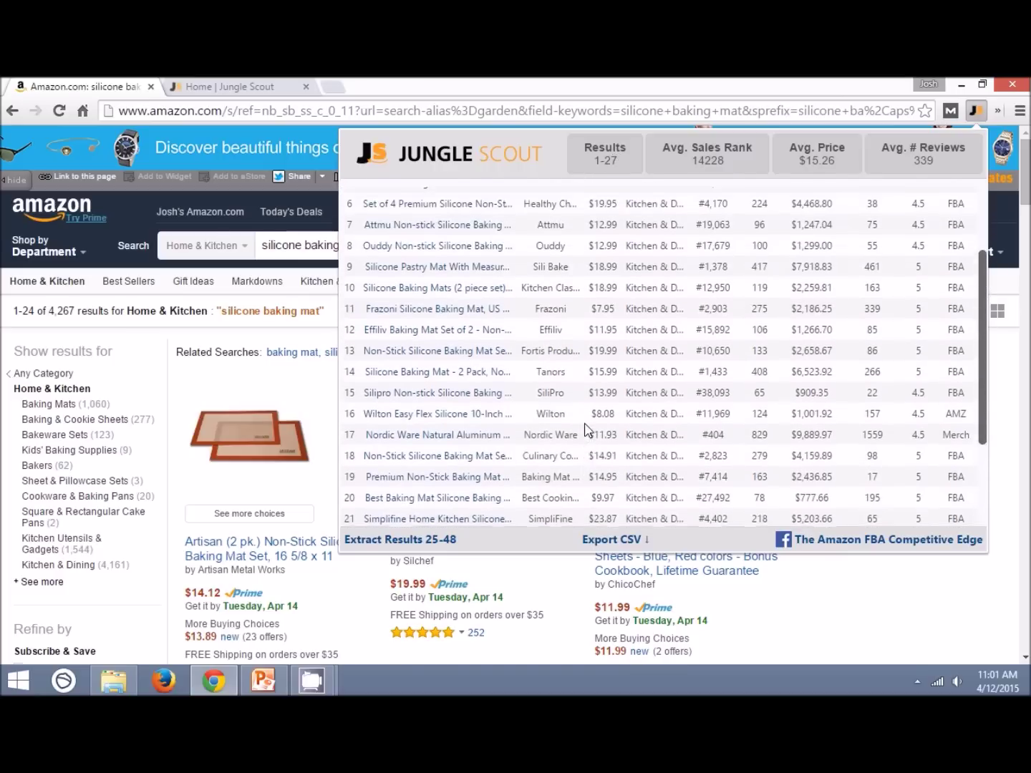
scroll(587, 428, "up", 2)
scroll(585, 426, "up", 1)
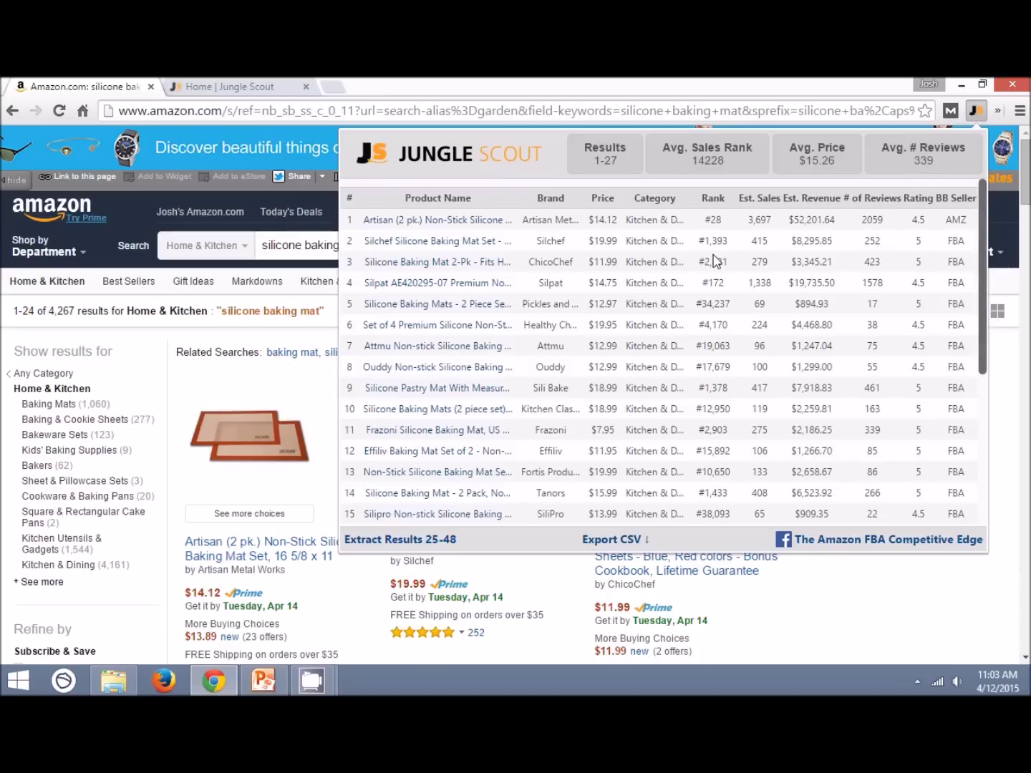
Export the results table to CSV and open it in Excel, dismissing Document Recovery.
left_click(612, 540)
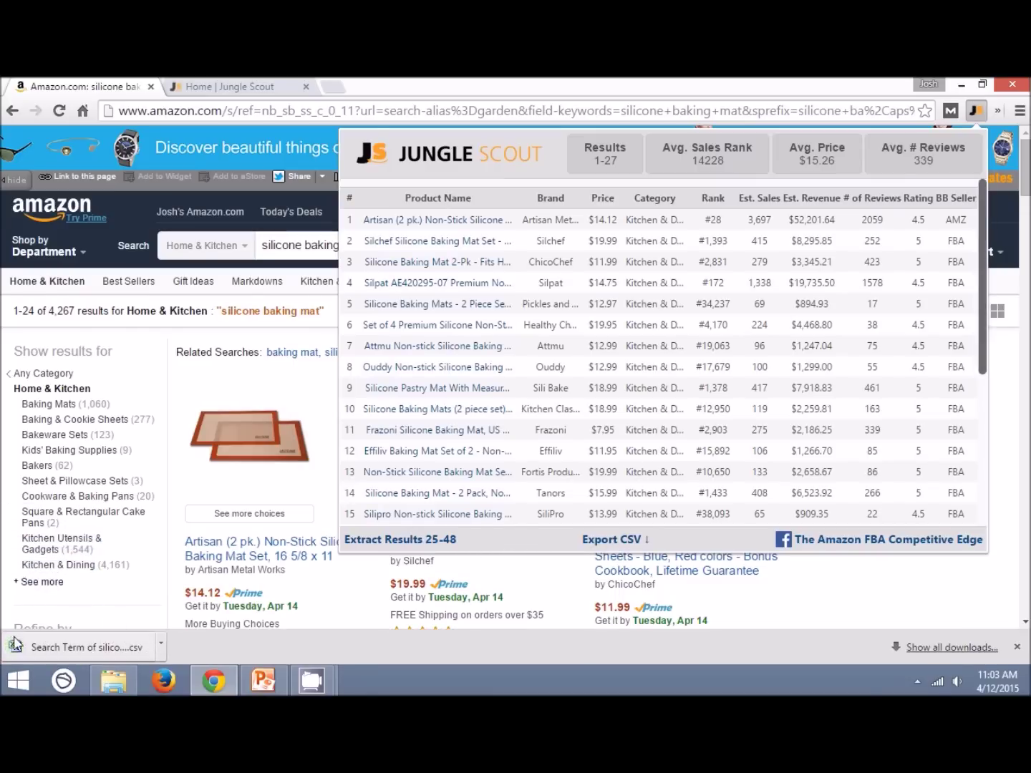
left_click(63, 648)
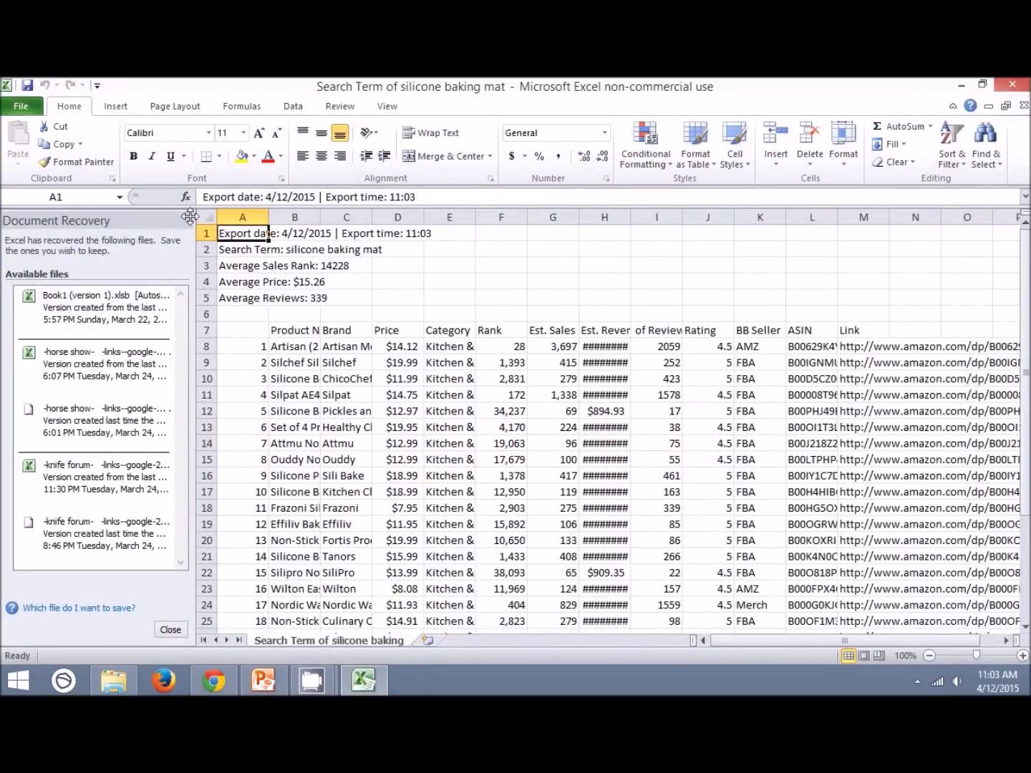
left_click(180, 631)
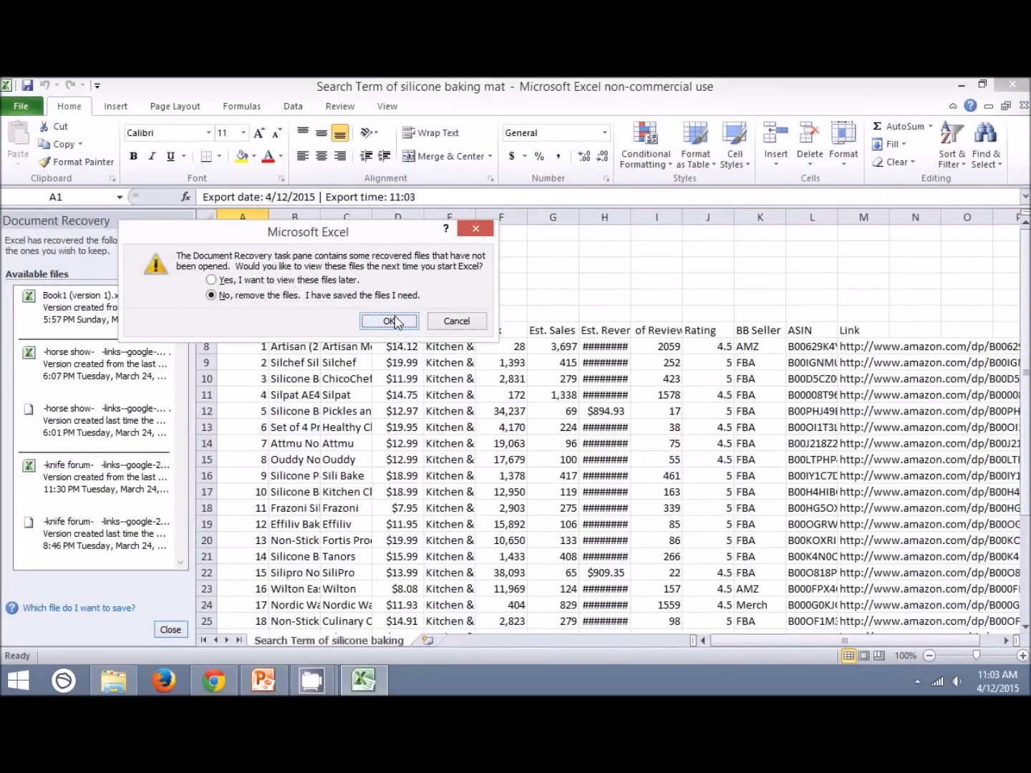
left_click(389, 321)
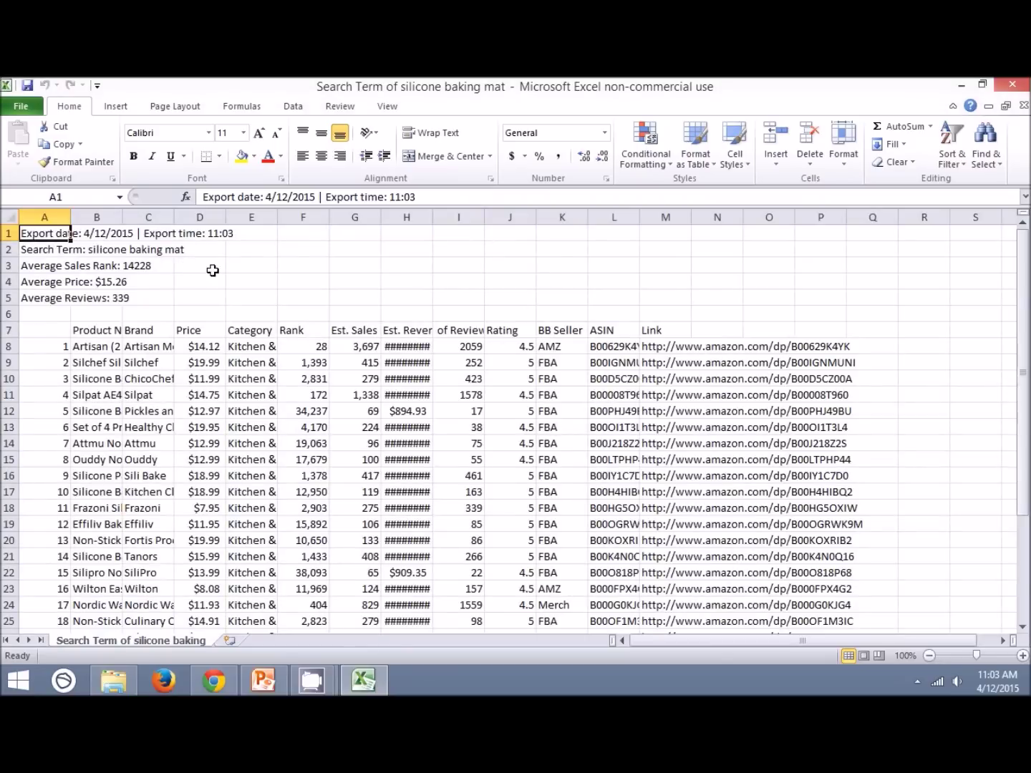
scroll(213, 271, "down", 2)
scroll(146, 250, "up", 2)
left_click_drag(113, 216, 189, 210)
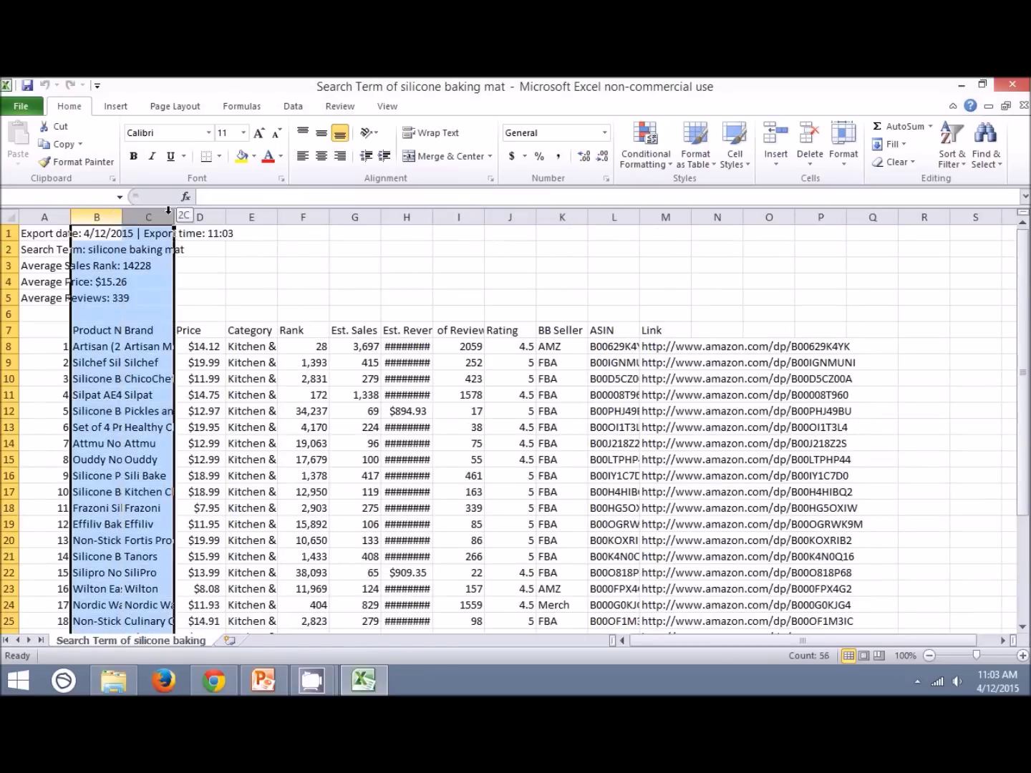
Widen column B so the full product names are readable.
left_click(133, 297)
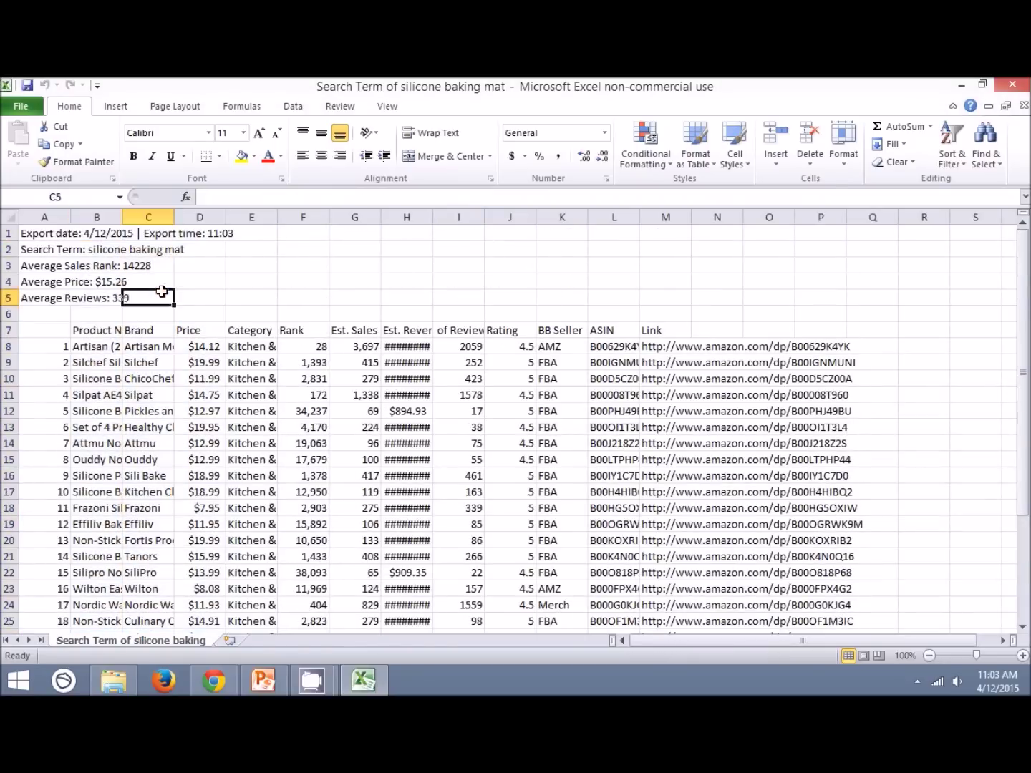
left_click(88, 325)
scroll(193, 330, "down", 3)
scroll(201, 335, "down", 5)
scroll(206, 354, "up", 8)
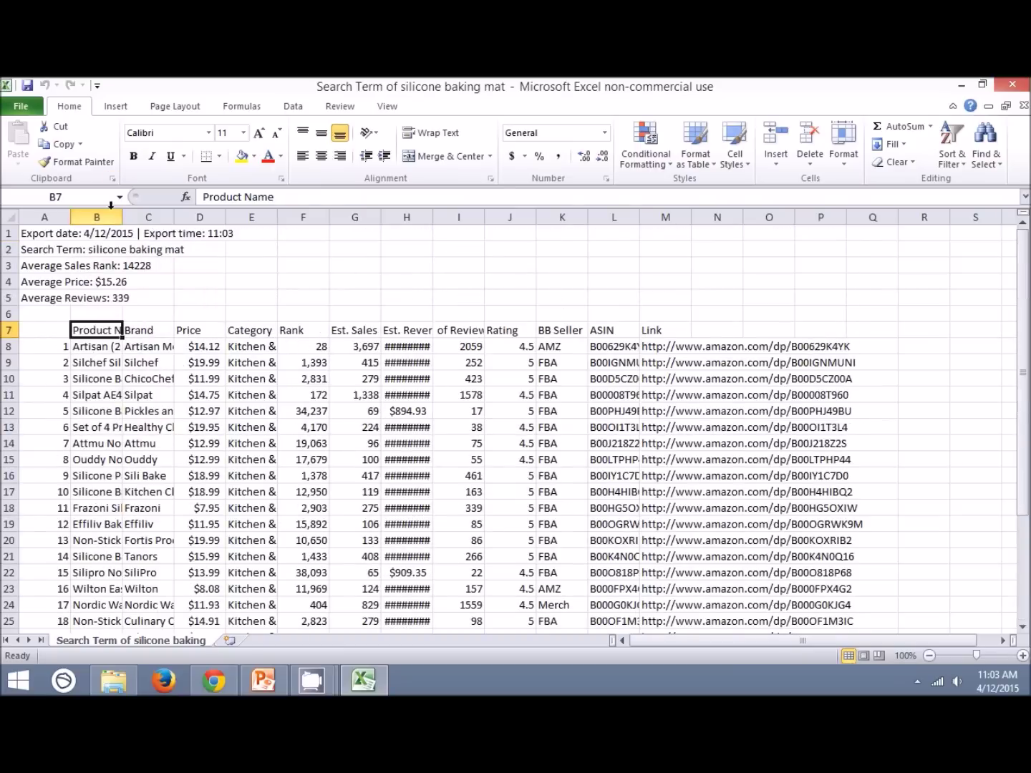
left_click_drag(121, 219, 337, 214)
left_click(413, 265)
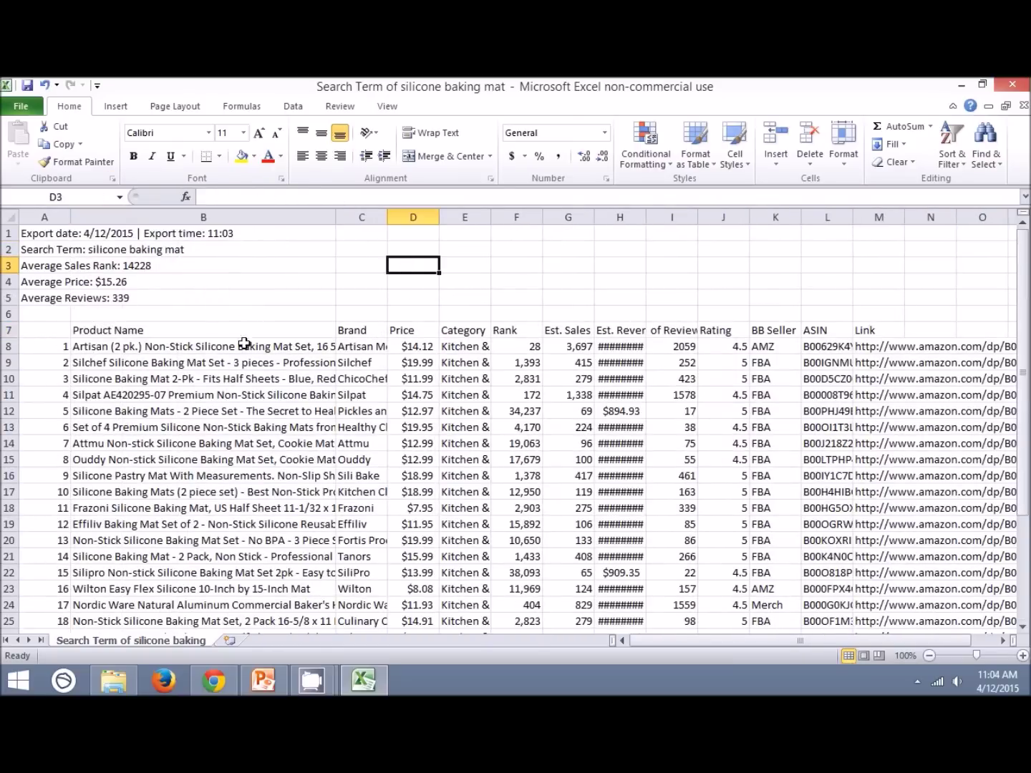
scroll(248, 352, "down", 2)
scroll(700, 372, "up", 2)
left_click(289, 329)
Add header filters and sort by number of reviews, largest first.
left_click(296, 106)
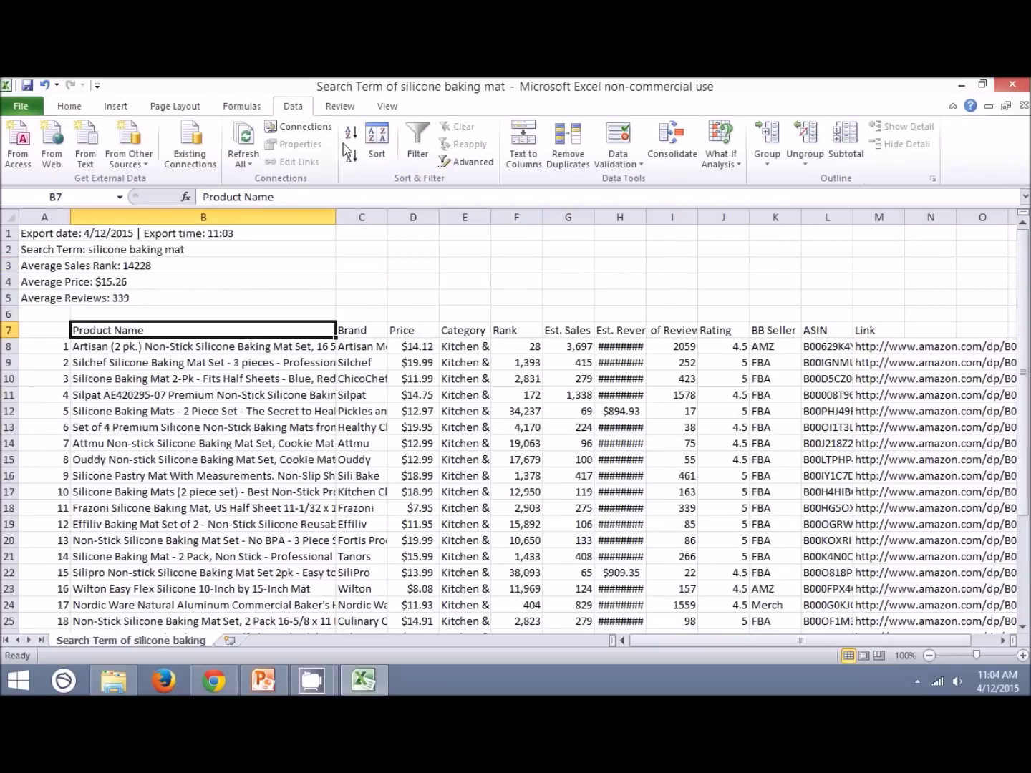
left_click(417, 141)
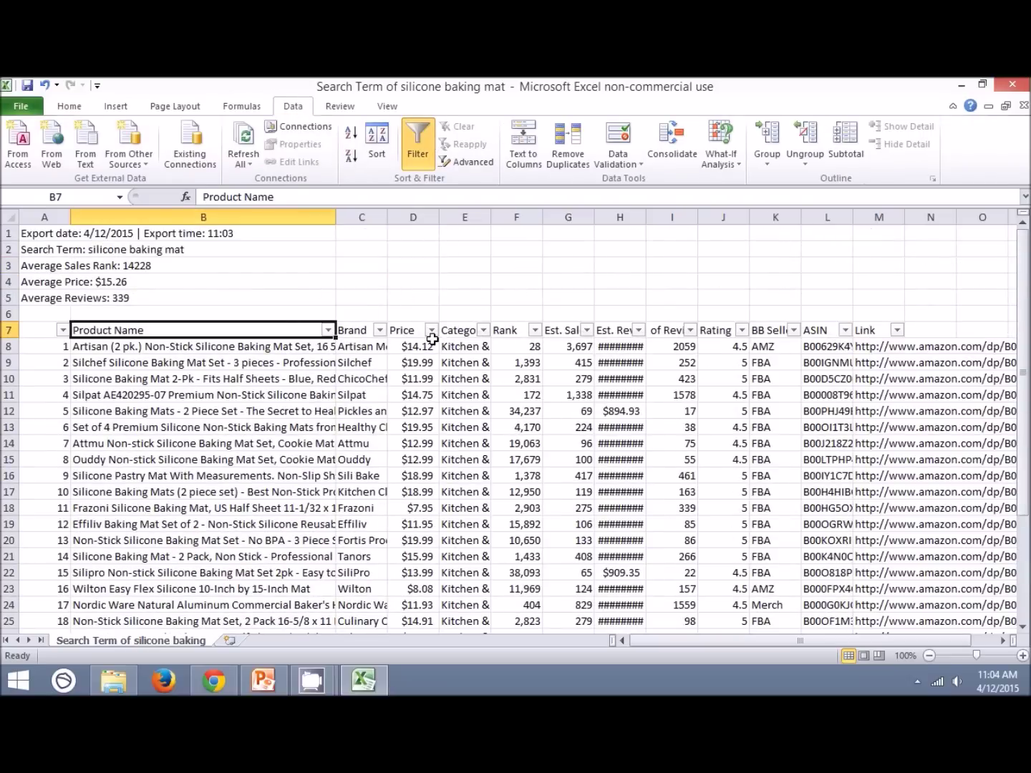
left_click(690, 329)
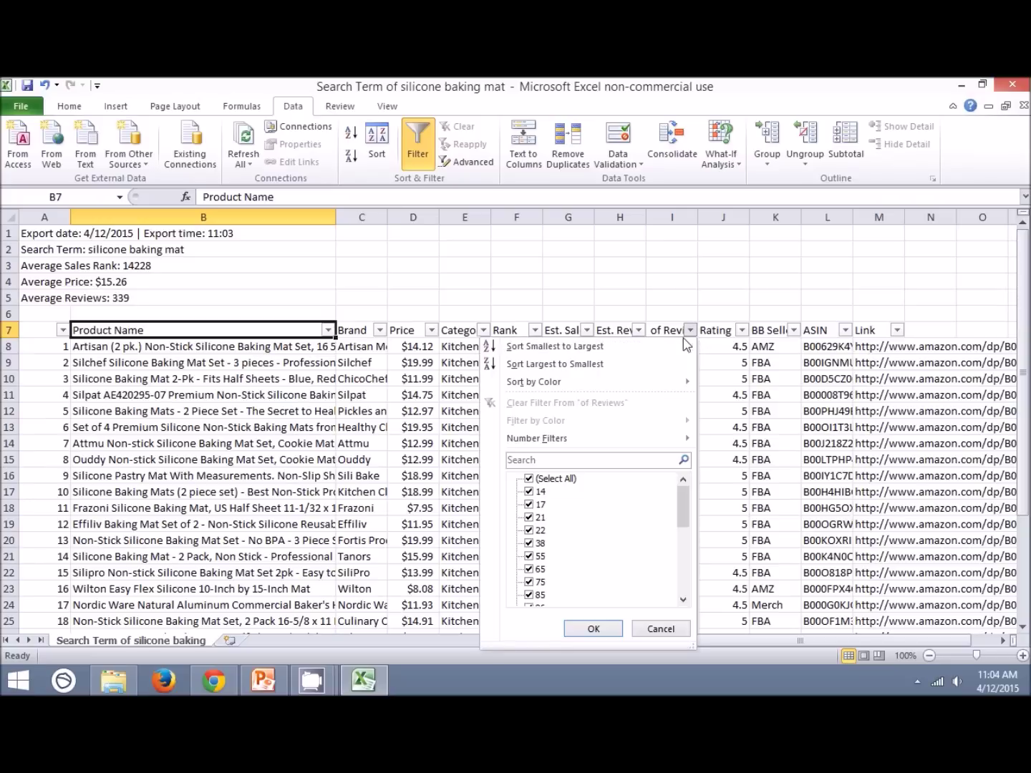
left_click(600, 364)
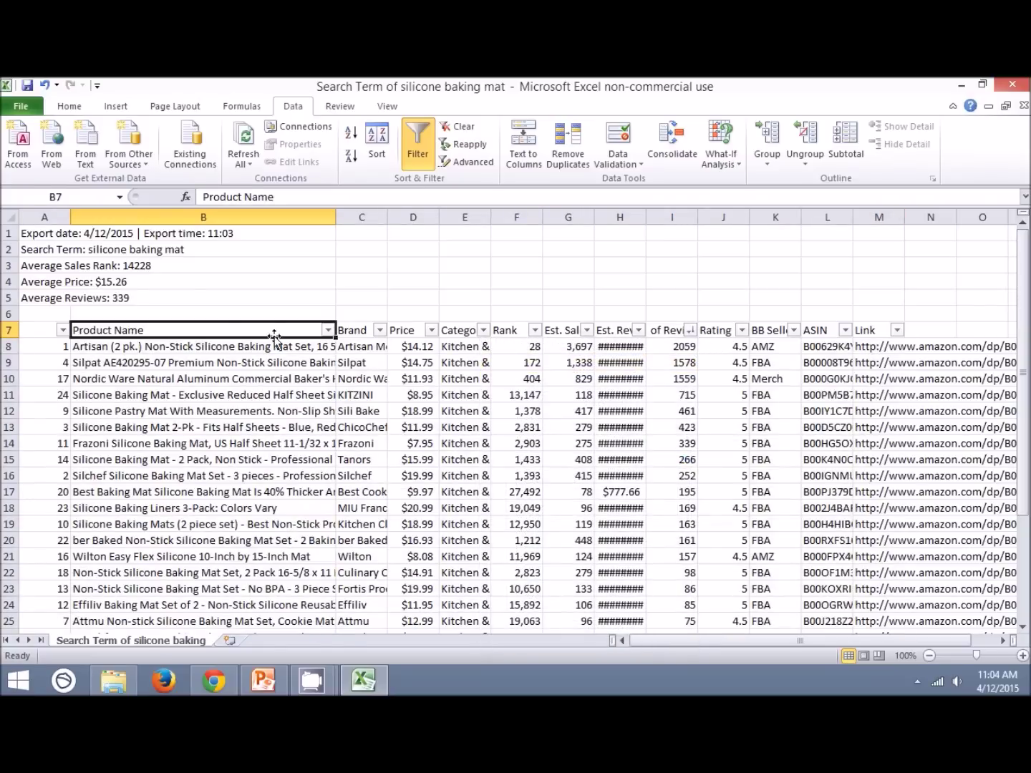
mouse_move(172, 347)
left_mouse_down()
mouse_move(166, 428)
mouse_move(169, 375)
left_mouse_up()
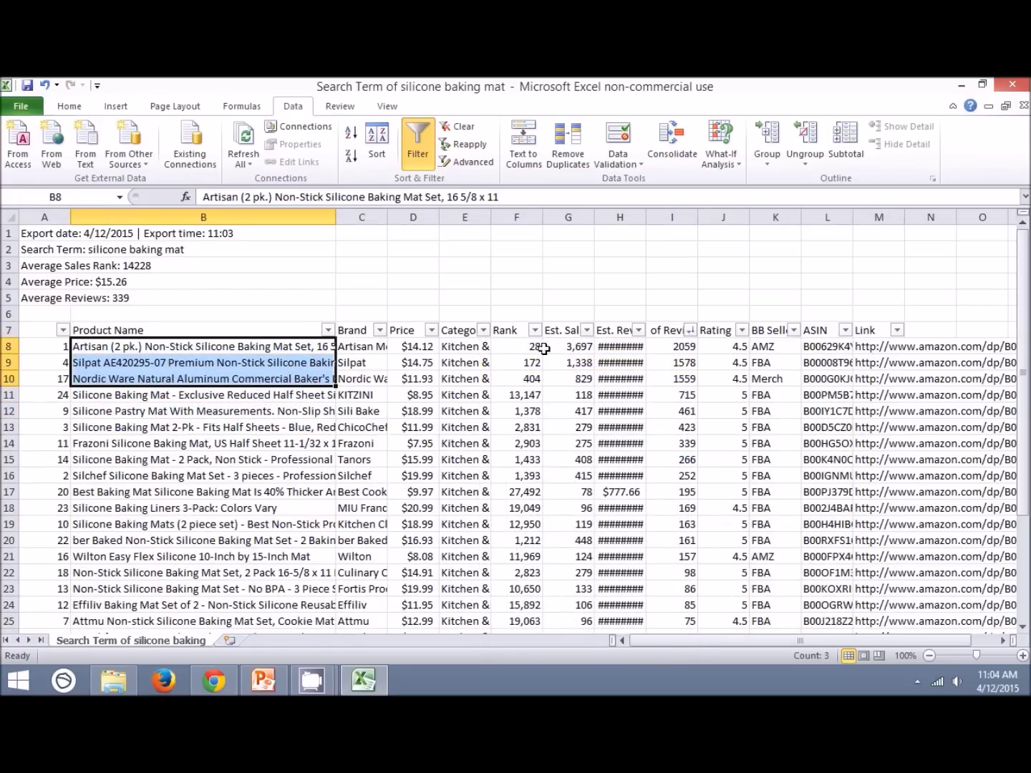
Sort by price from highest to lowest, inspect the top products, then close the workbook.
left_click(432, 330)
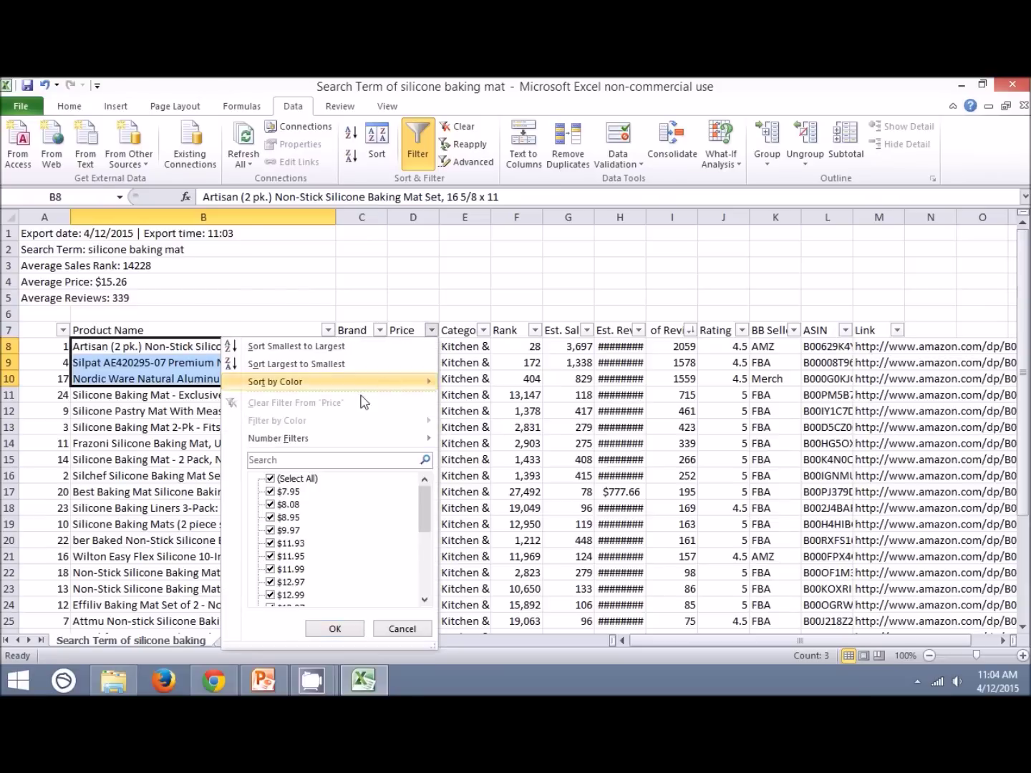
left_click(312, 366)
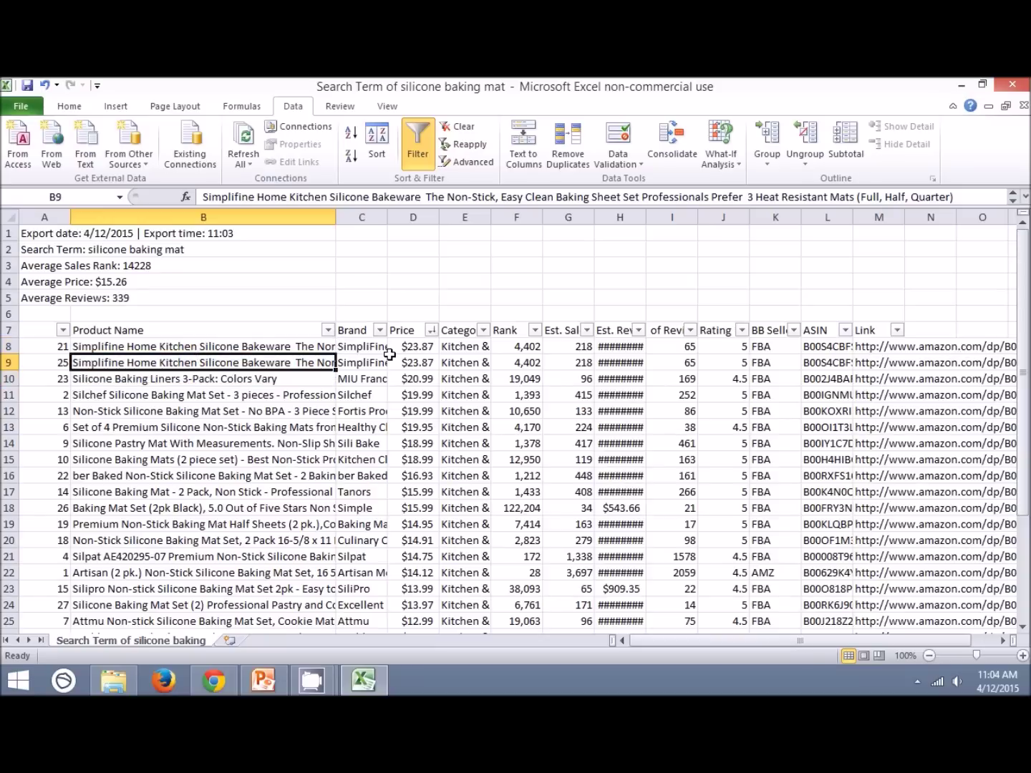
left_click_drag(205, 346, 247, 376)
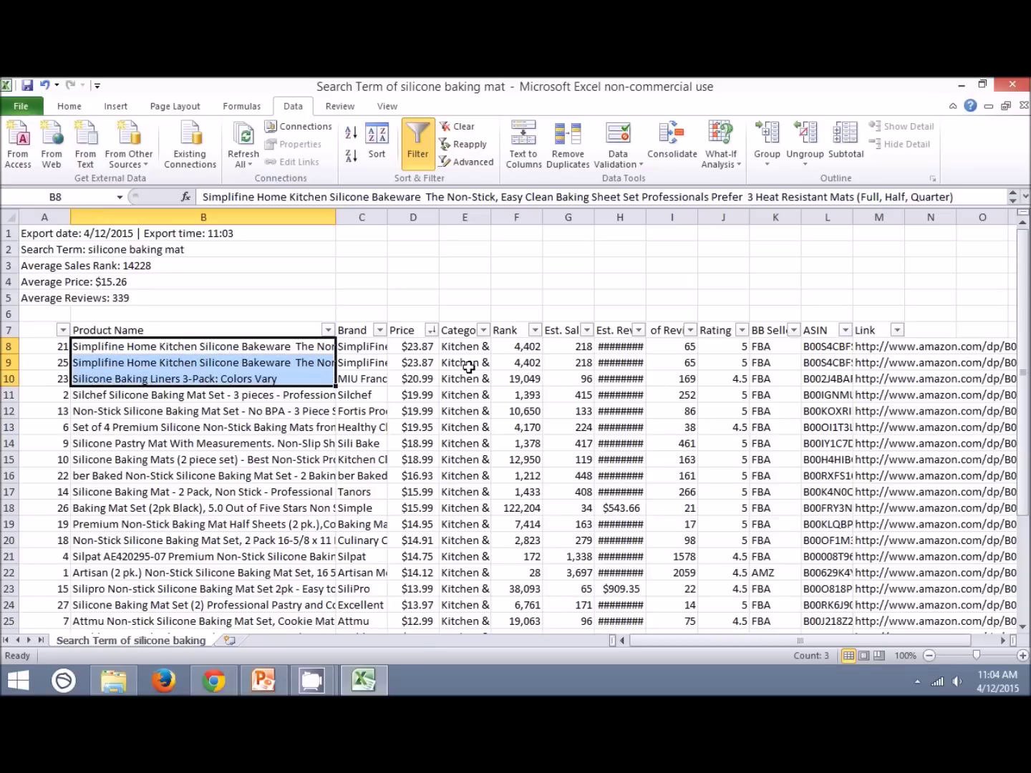
mouse_move(517, 346)
left_mouse_down()
mouse_move(516, 362)
mouse_move(568, 362)
left_mouse_up()
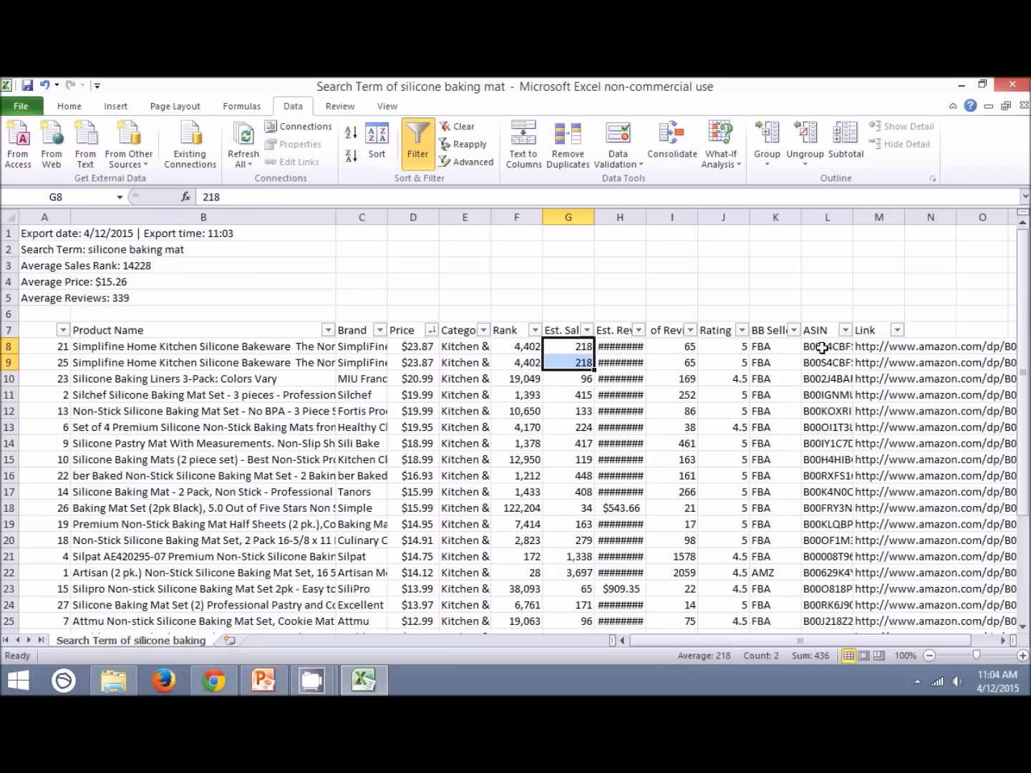
left_click(859, 346)
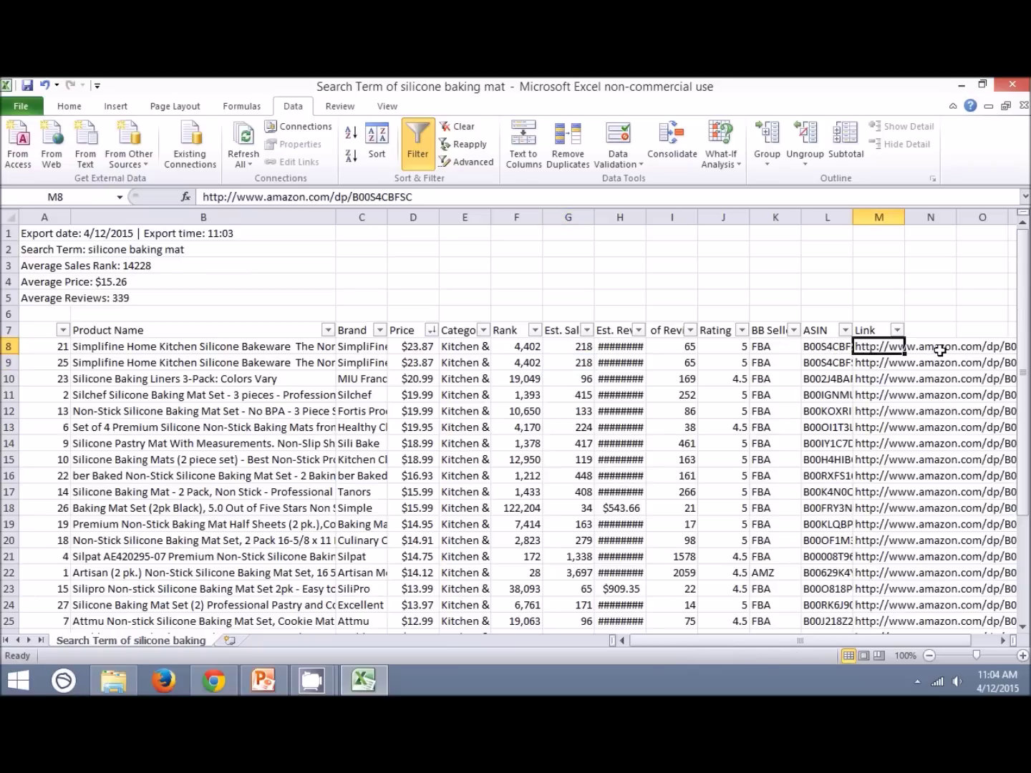
left_click(1012, 84)
left_click(496, 397)
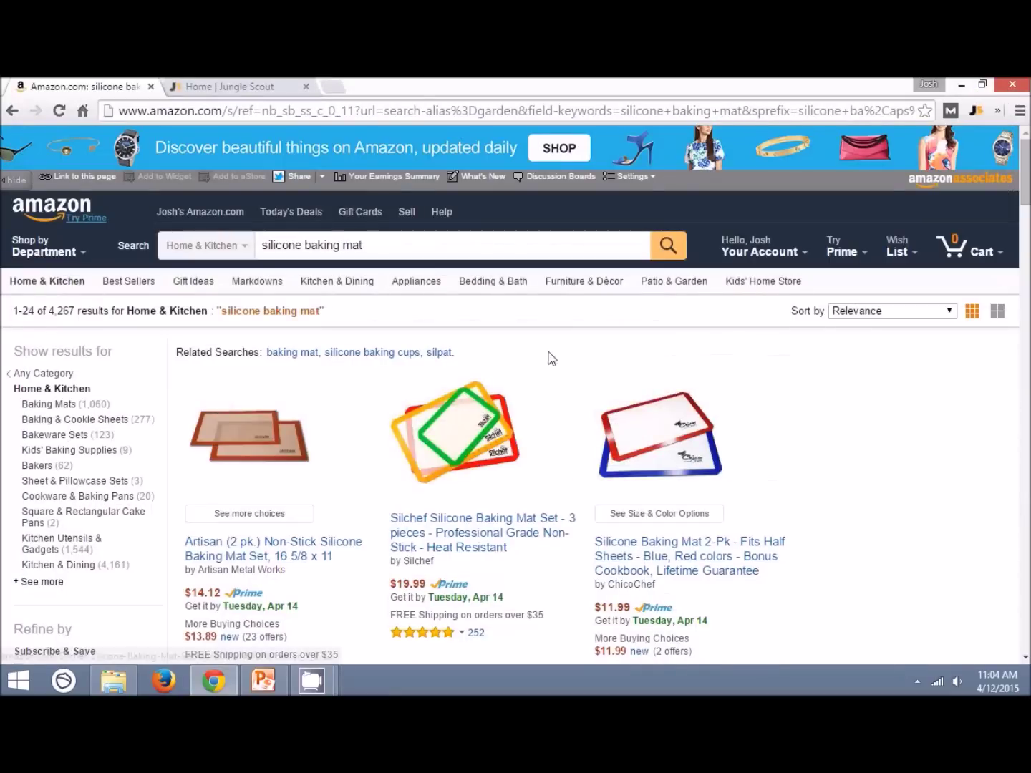